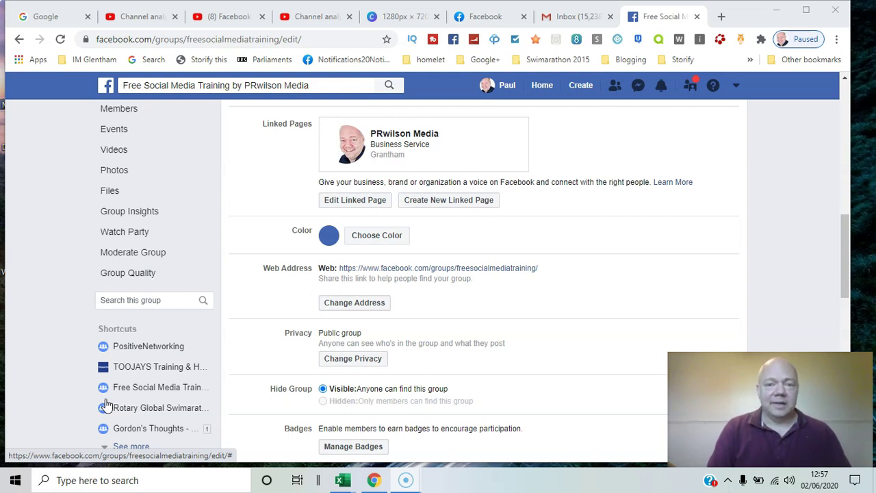
Step: Go back from the group settings page to the Free Social Media Training group's main page
{"action": "key", "text": "alt+Left"}
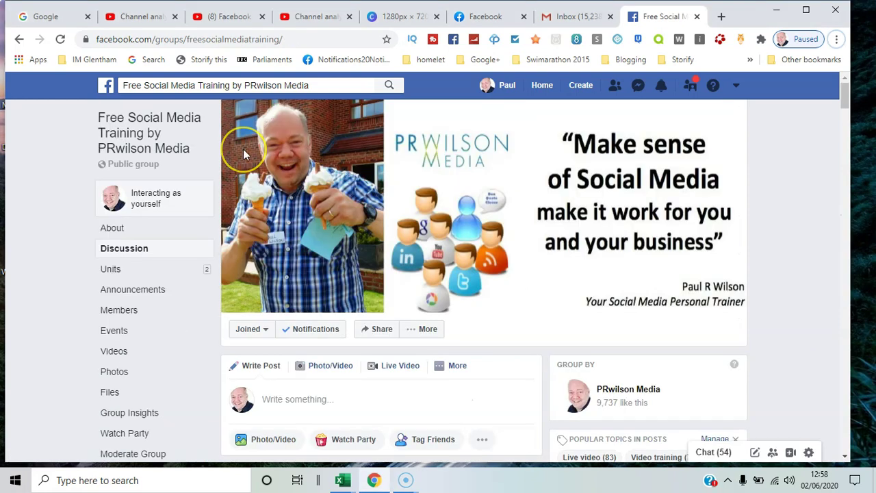
{"action": "mouse_move", "coordinate": [483, 205]}
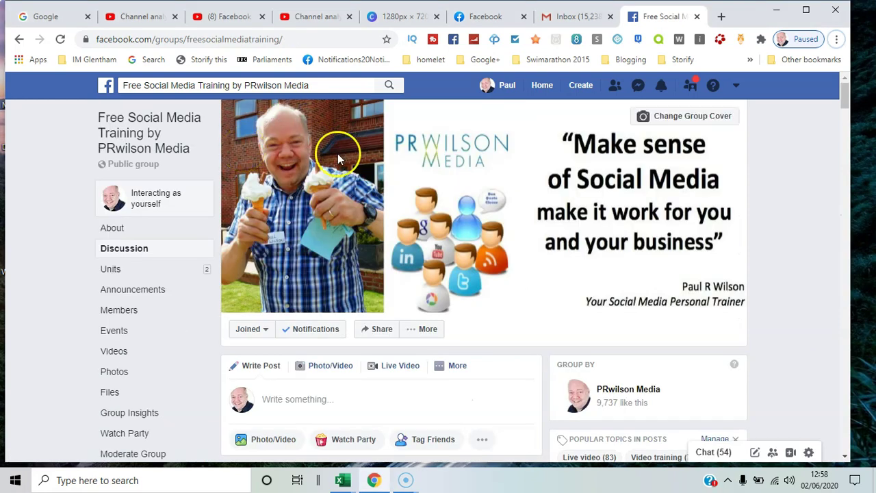
Step: Open Edit Group Settings and review the Group Type options, leaving it as General
{"action": "left_click", "coordinate": [429, 334]}
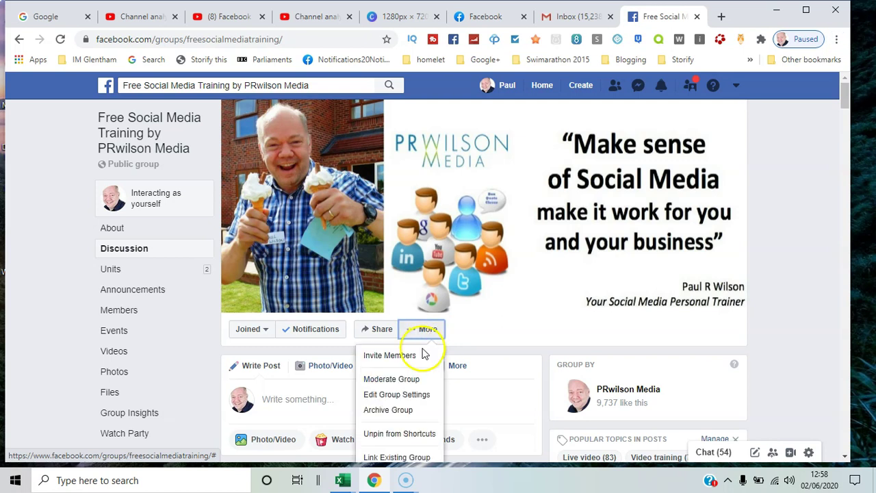
{"action": "left_click", "coordinate": [410, 395]}
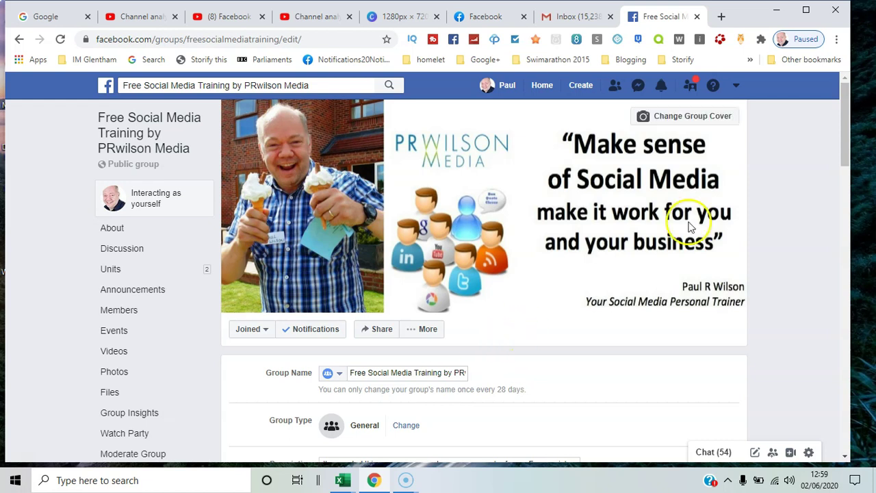
{"action": "left_click_drag", "start_coordinate": [846, 113], "coordinate": [851, 166]}
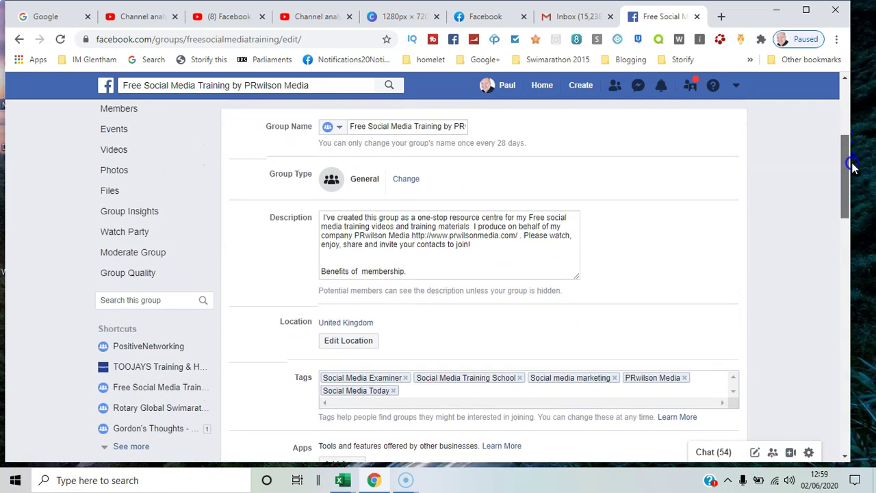
{"action": "left_click", "coordinate": [406, 179]}
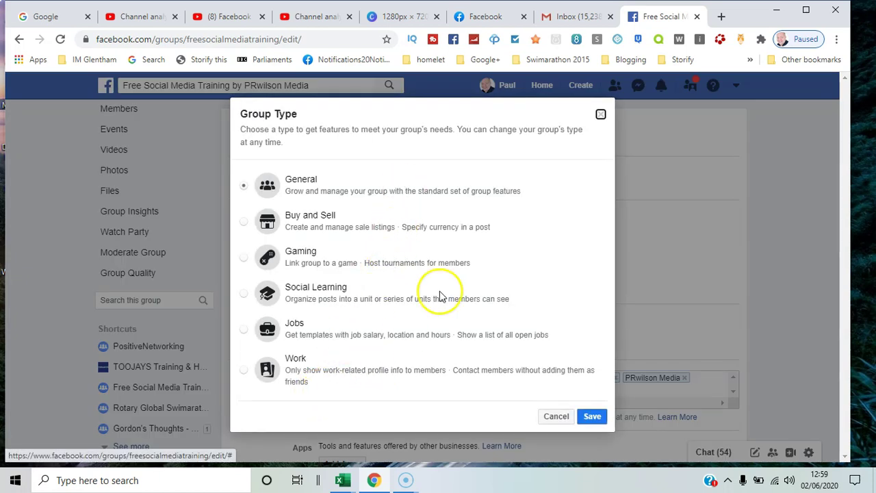
{"action": "left_click", "coordinate": [601, 116]}
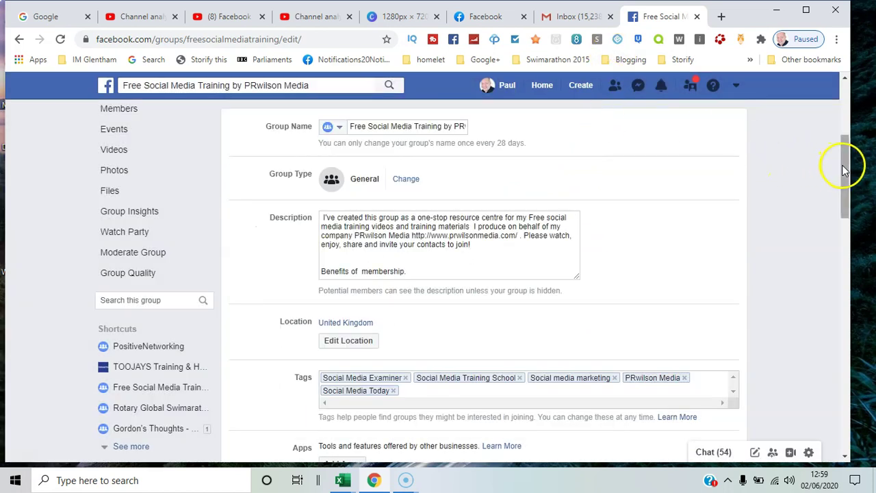
{"action": "left_click_drag", "start_coordinate": [843, 170], "coordinate": [843, 176]}
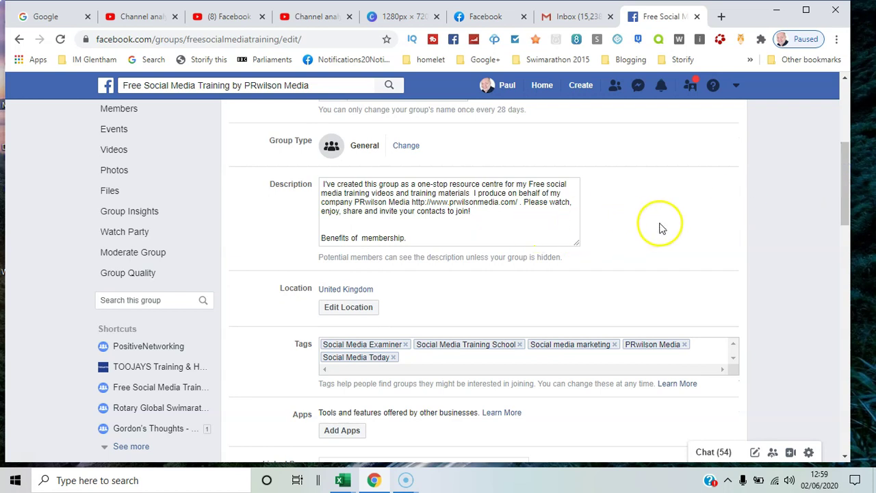
{"action": "left_click_drag", "start_coordinate": [847, 206], "coordinate": [847, 234]}
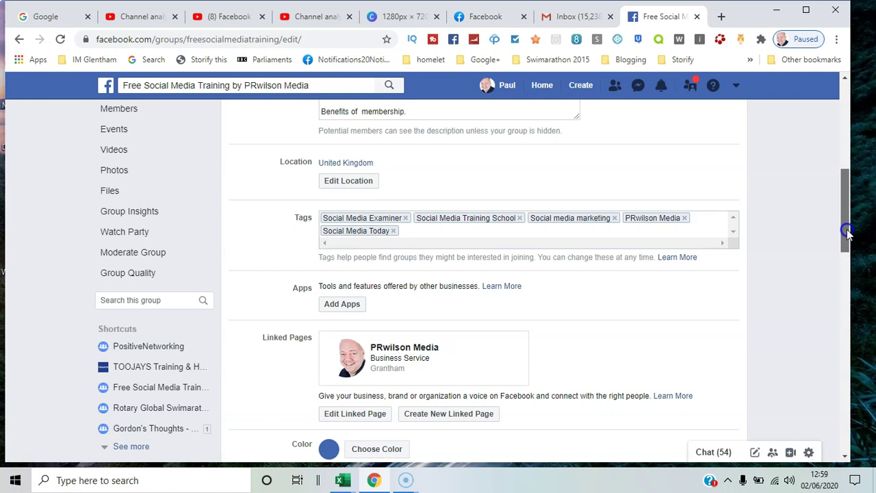
{"action": "left_click_drag", "start_coordinate": [847, 234], "coordinate": [849, 258]}
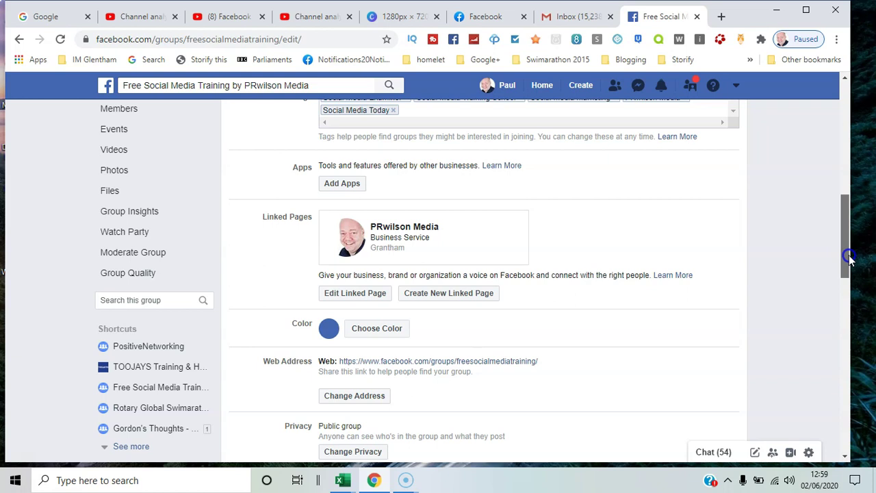
{"action": "left_click_drag", "start_coordinate": [849, 259], "coordinate": [852, 297]}
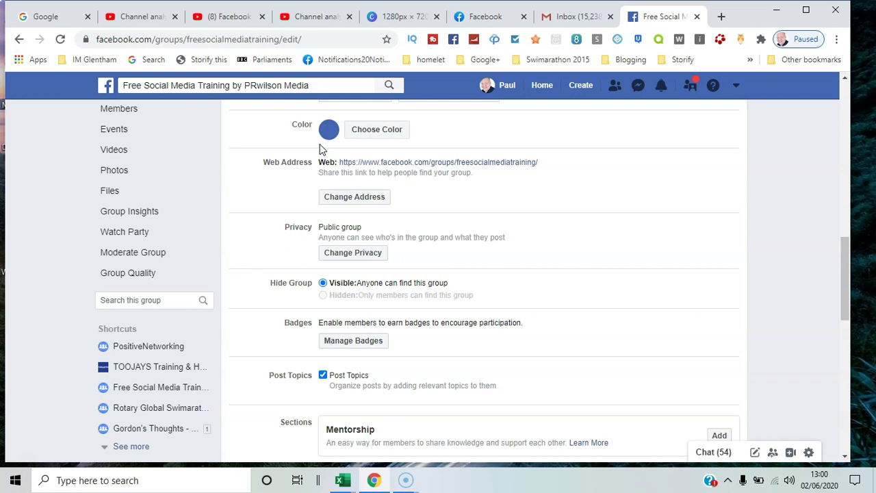
{"action": "left_click", "coordinate": [335, 259]}
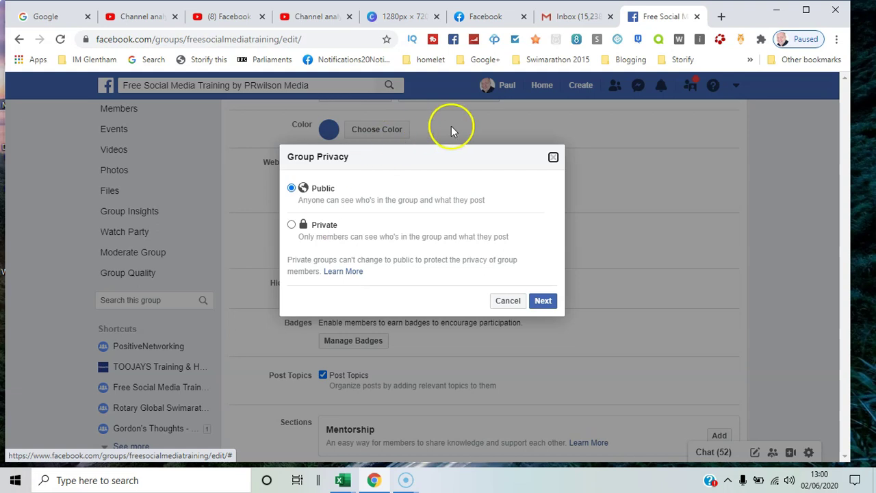
{"action": "left_click", "coordinate": [508, 301]}
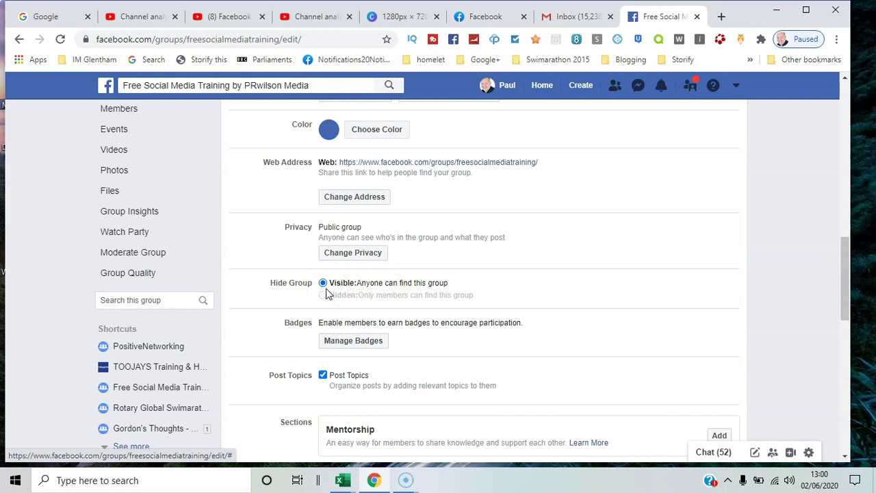
{"action": "left_click", "coordinate": [361, 346]}
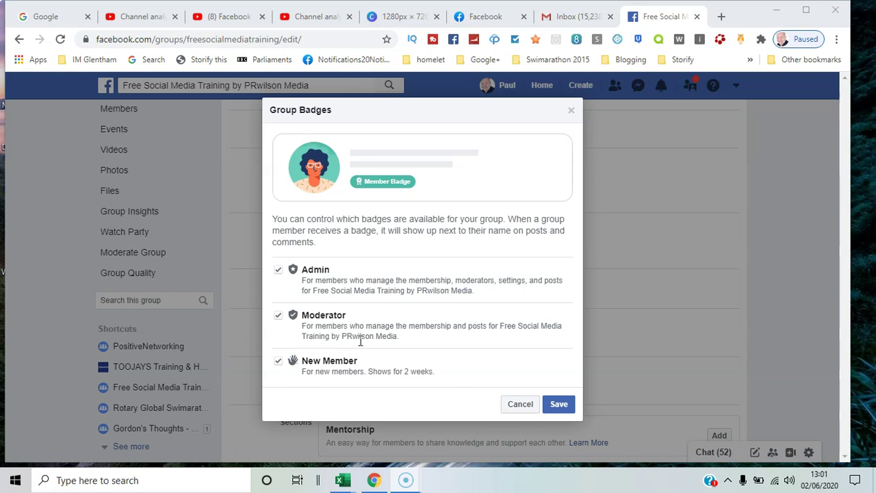
{"action": "left_click", "coordinate": [356, 370]}
{"action": "left_click", "coordinate": [527, 404]}
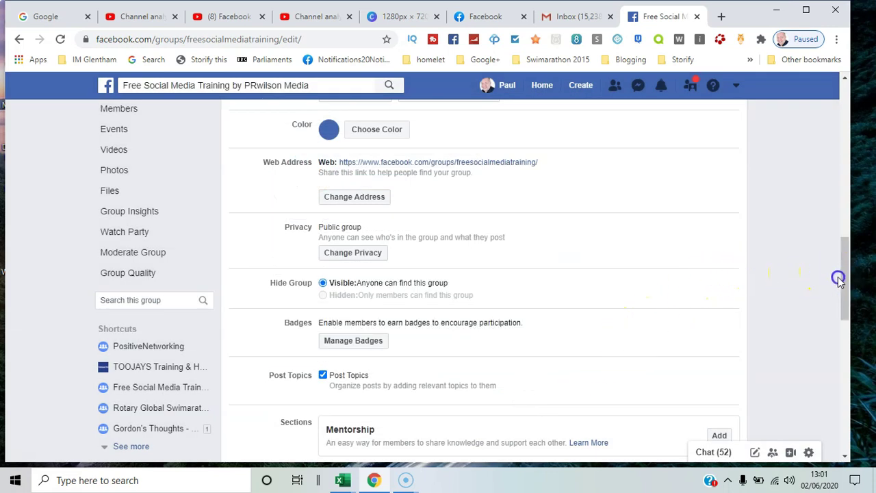
{"action": "left_click_drag", "start_coordinate": [842, 282], "coordinate": [848, 306]}
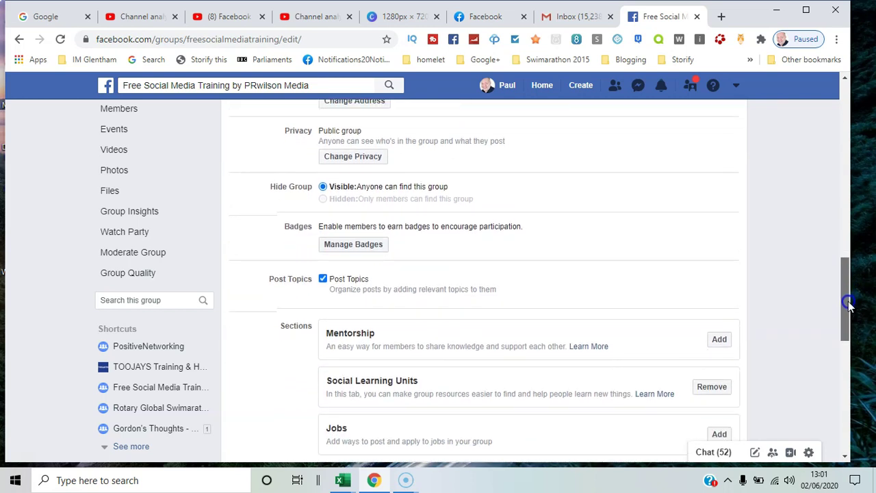
{"action": "left_click_drag", "start_coordinate": [849, 306], "coordinate": [847, 308]}
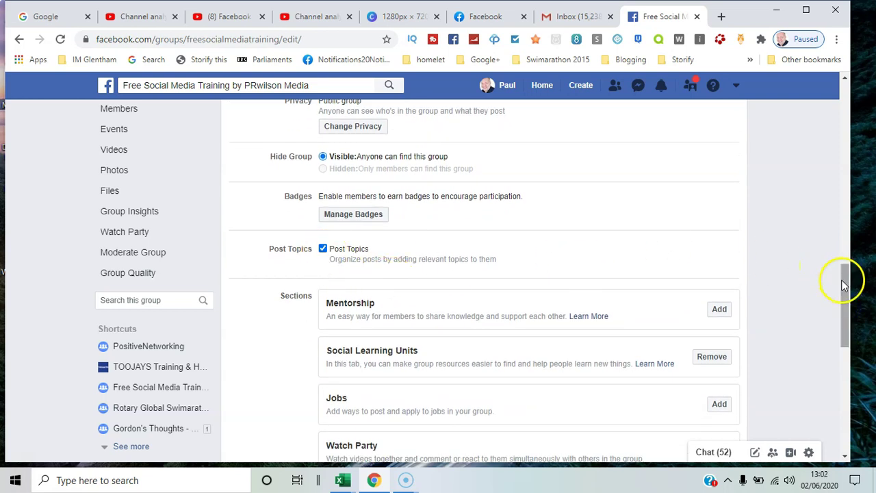
{"action": "left_click_drag", "start_coordinate": [843, 286], "coordinate": [843, 288]}
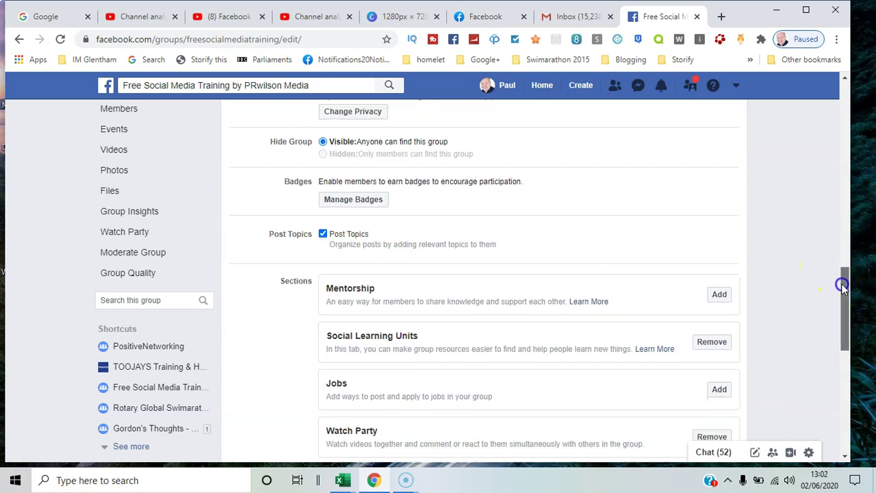
{"action": "left_click_drag", "start_coordinate": [842, 287], "coordinate": [843, 296]}
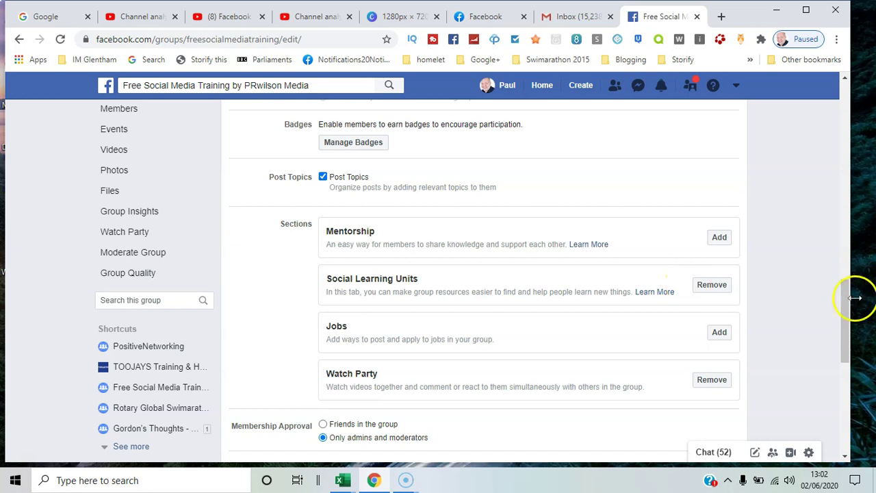
{"action": "left_click_drag", "start_coordinate": [845, 299], "coordinate": [848, 329]}
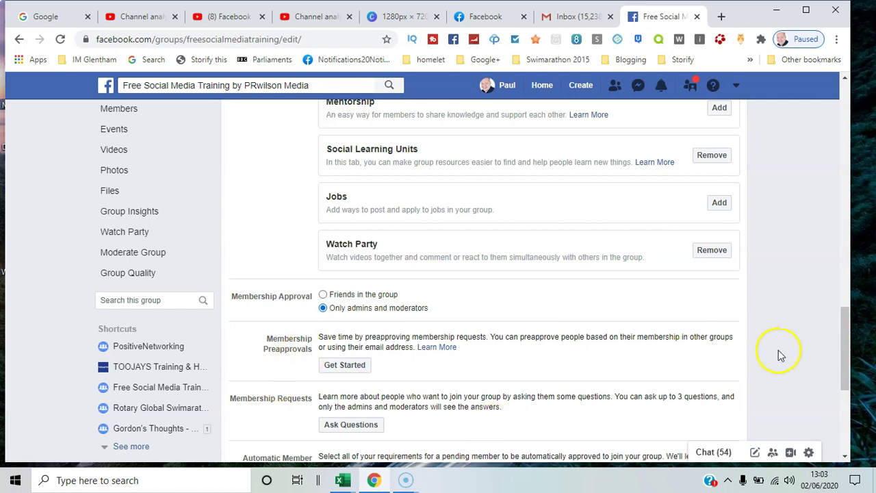
{"action": "left_click_drag", "start_coordinate": [847, 345], "coordinate": [849, 375]}
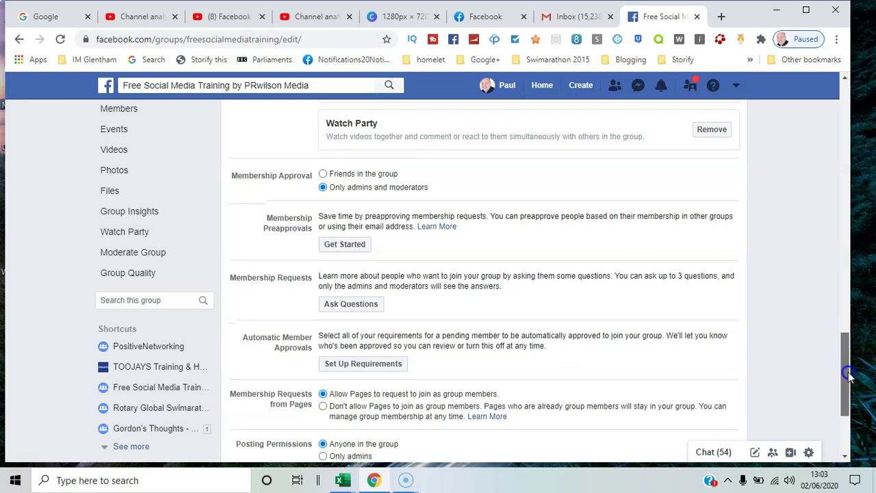
{"action": "left_click_drag", "start_coordinate": [849, 375], "coordinate": [859, 408]}
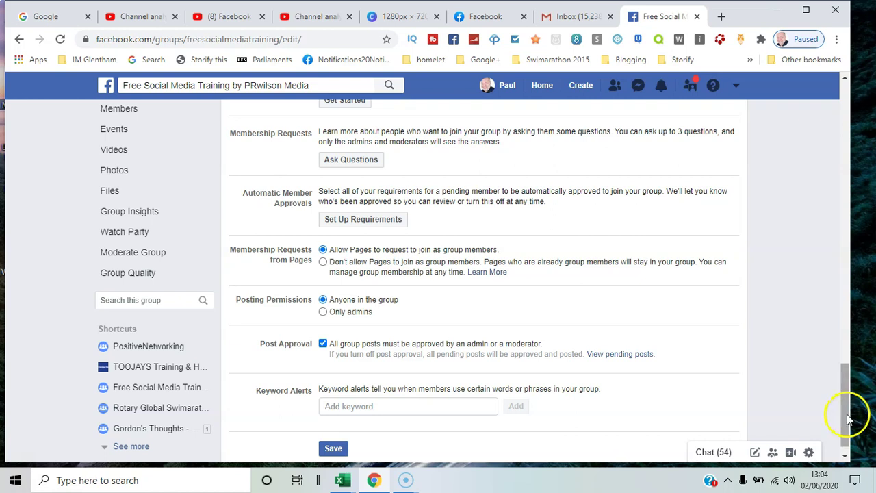
Step: Switch to the new 2020 Facebook layout from the account menu
{"action": "left_click_drag", "start_coordinate": [846, 415], "coordinate": [829, 133]}
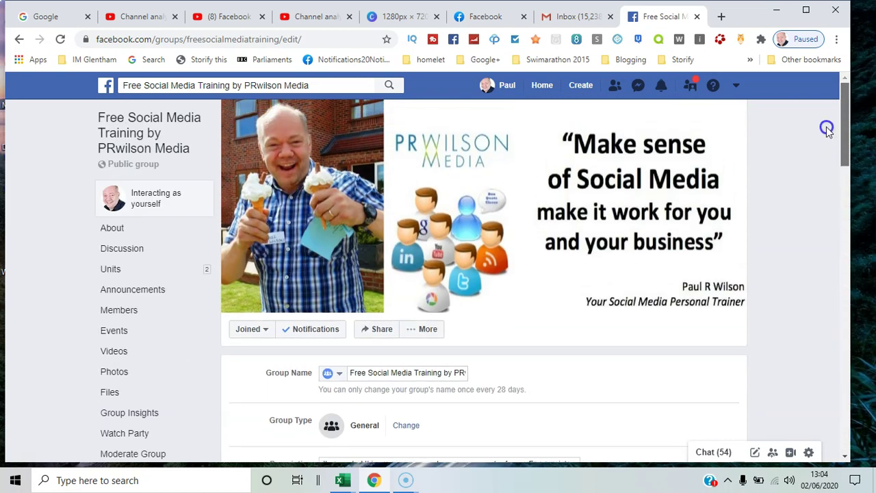
{"action": "left_click", "coordinate": [735, 87]}
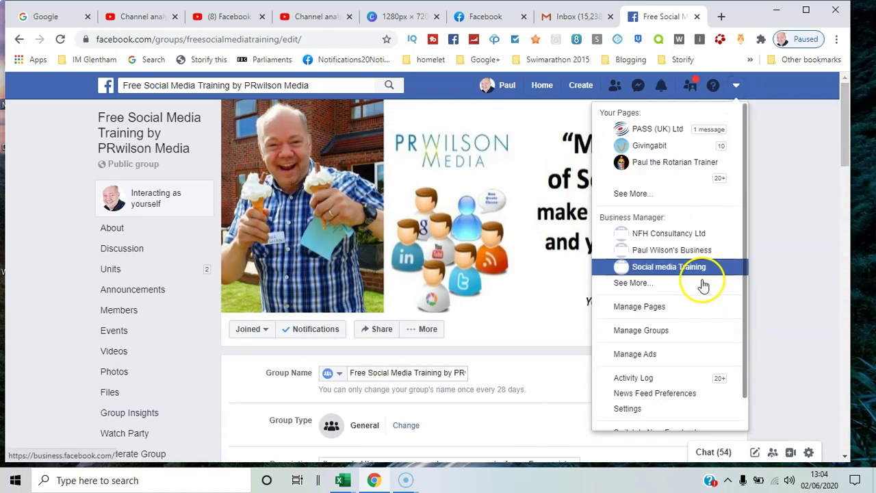
{"action": "left_click", "coordinate": [677, 432]}
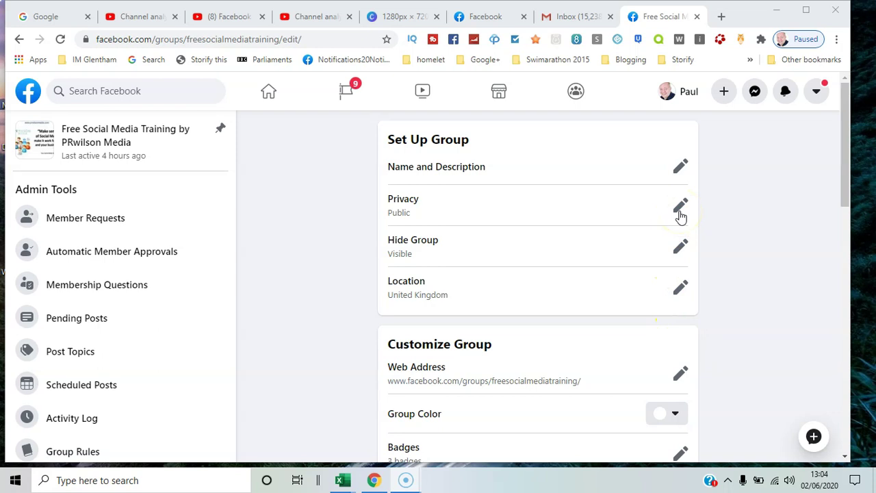
{"action": "left_click", "coordinate": [680, 249]}
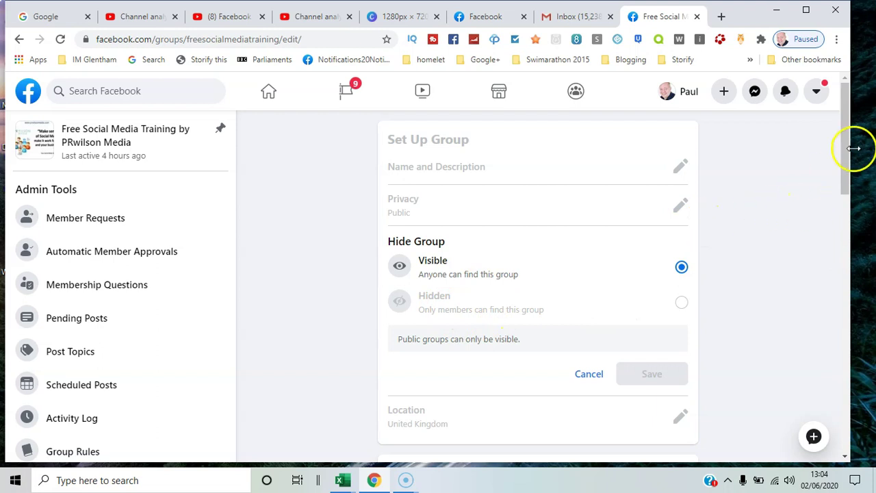
{"action": "left_click_drag", "start_coordinate": [845, 161], "coordinate": [845, 182]}
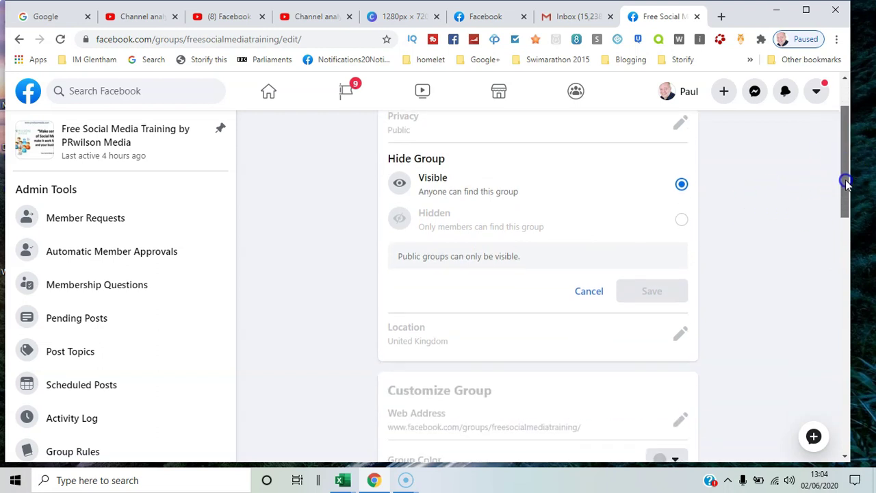
{"action": "left_click", "coordinate": [577, 295]}
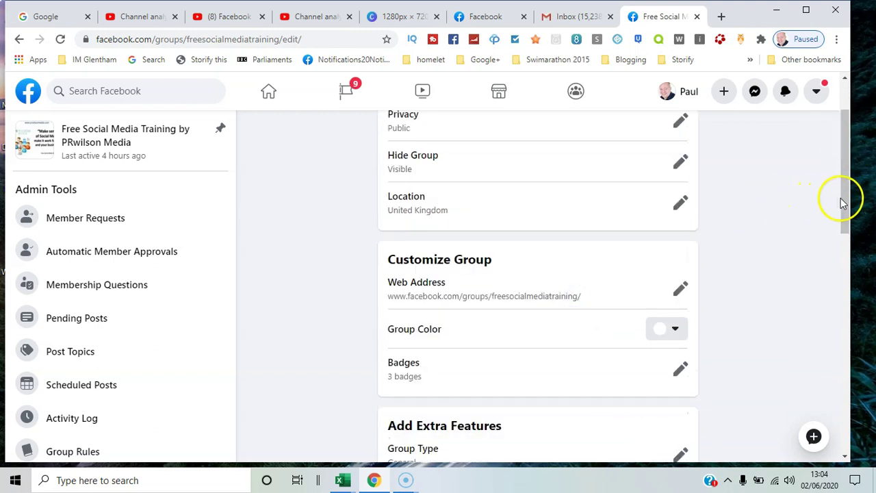
{"action": "mouse_move", "coordinate": [844, 199]}
{"action": "left_mouse_down"}
{"action": "mouse_move", "coordinate": [870, 299]}
{"action": "mouse_move", "coordinate": [869, 415]}
{"action": "left_mouse_up"}
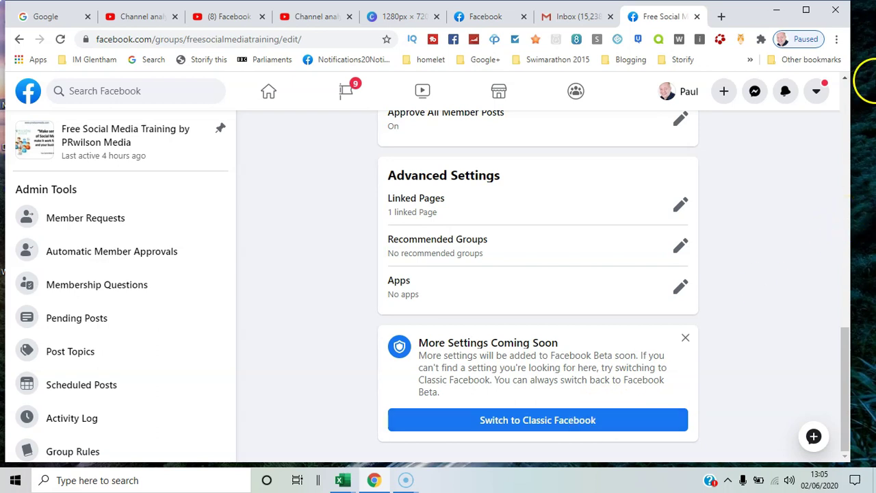
{"action": "left_click_drag", "start_coordinate": [848, 356], "coordinate": [814, 97]}
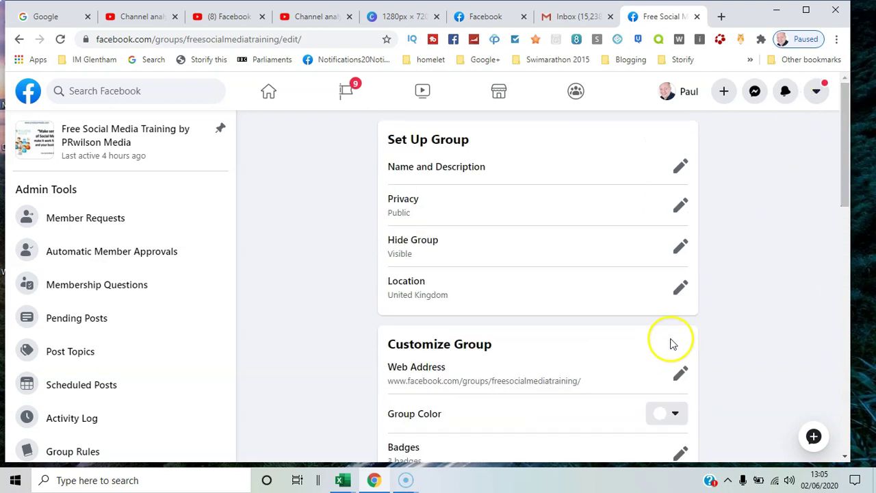